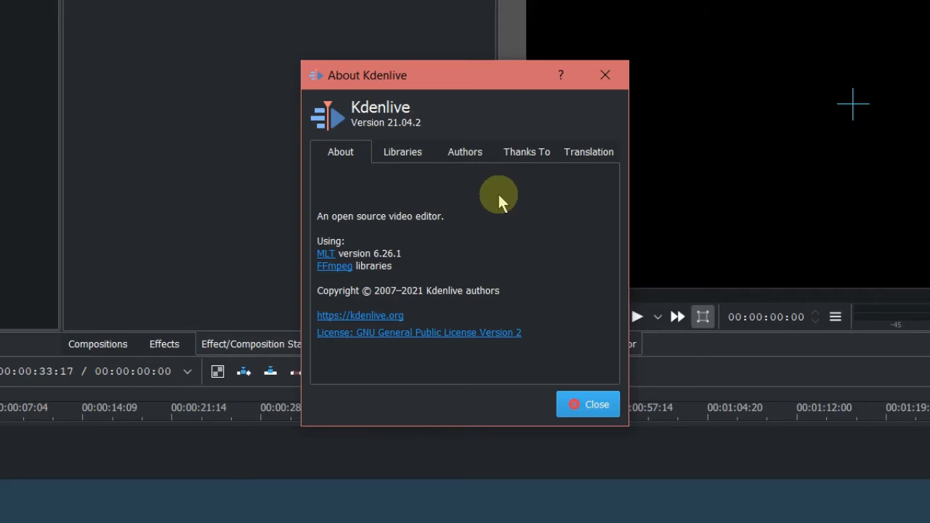
left_click(599, 413)
key("alt+Tab")
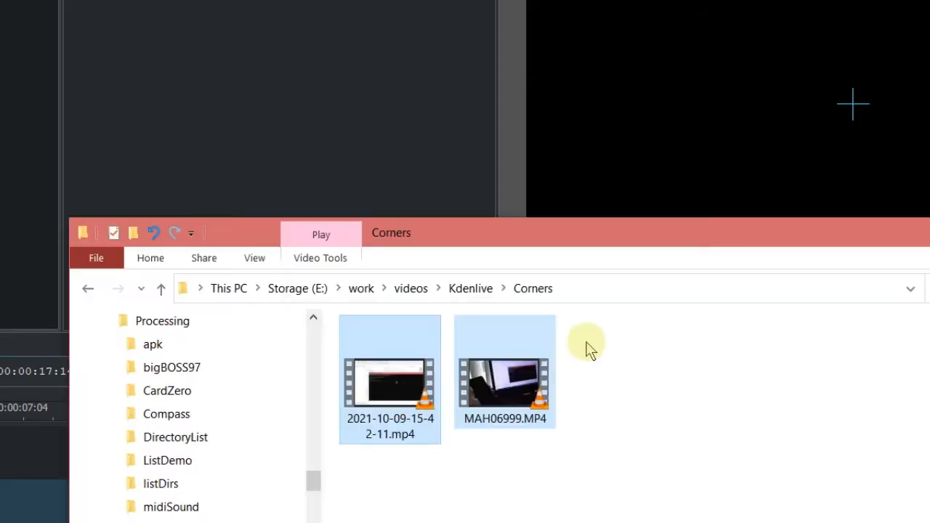
left_click(384, 385)
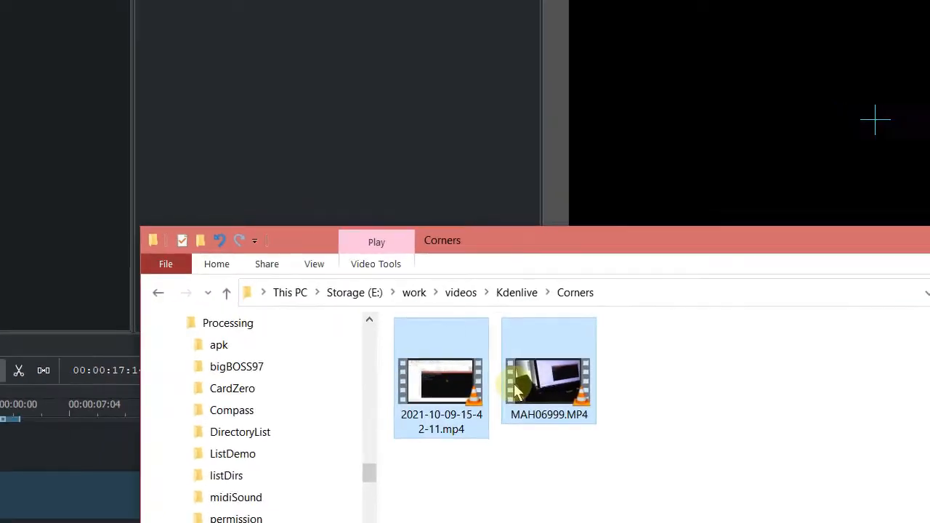
left_click_drag(551, 395, 29, 109)
left_click_drag(636, 376, 141, 193)
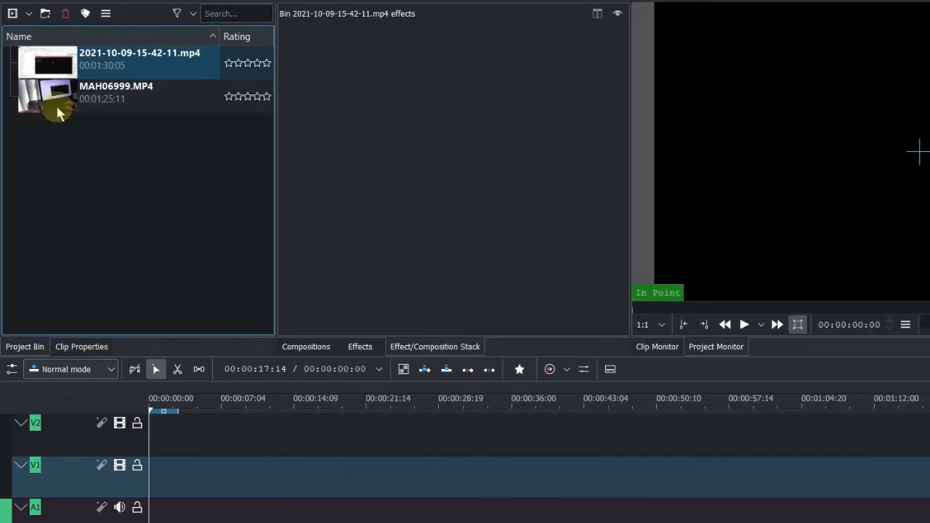
left_click_drag(58, 107, 124, 412)
left_click_drag(170, 357, 189, 363)
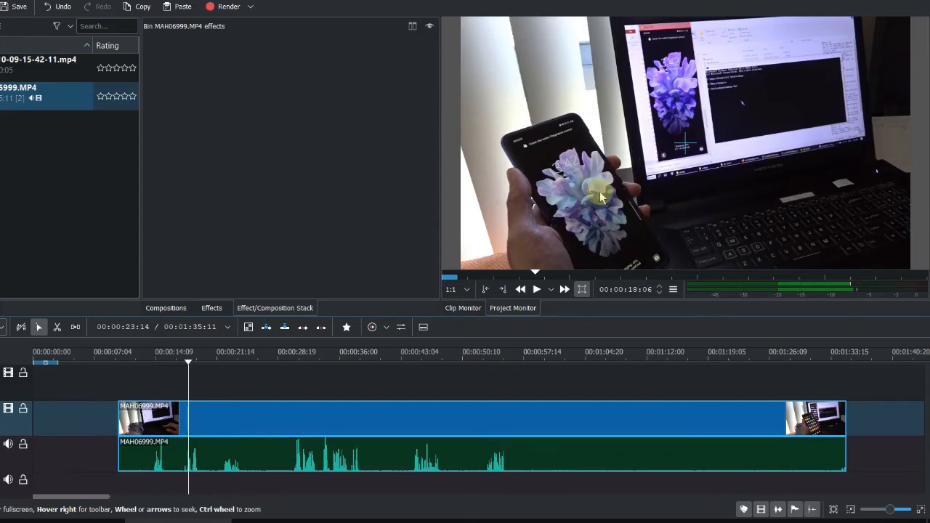
left_click_drag(58, 72, 188, 397)
left_click_drag(442, 318, 447, 286)
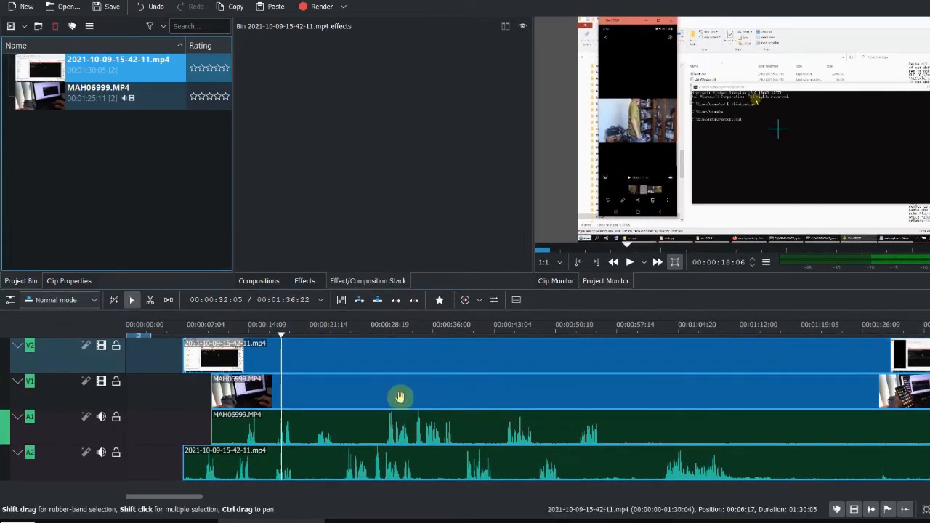
left_click(329, 333)
left_click_drag(422, 461, 459, 464)
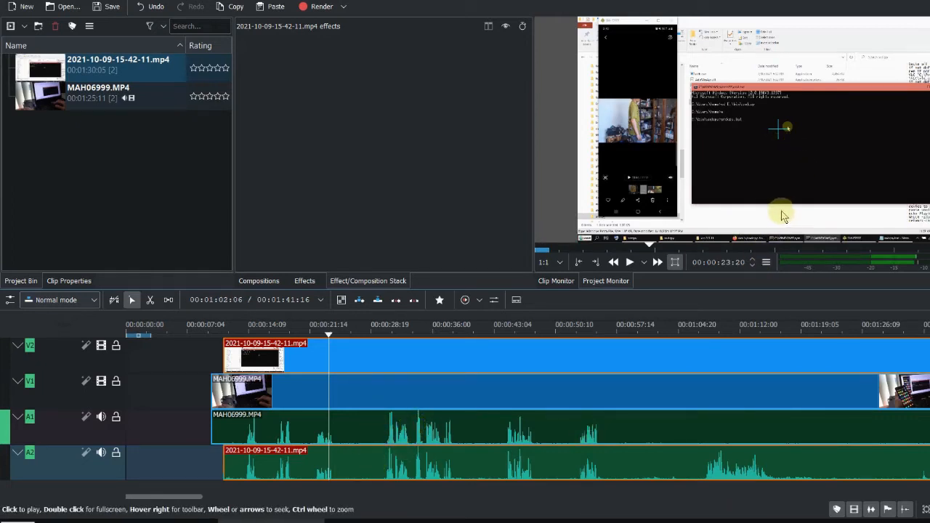
Step: Turn on the multitrack view in the project monitor with the playhead at 00:01:11:20
left_click(739, 330)
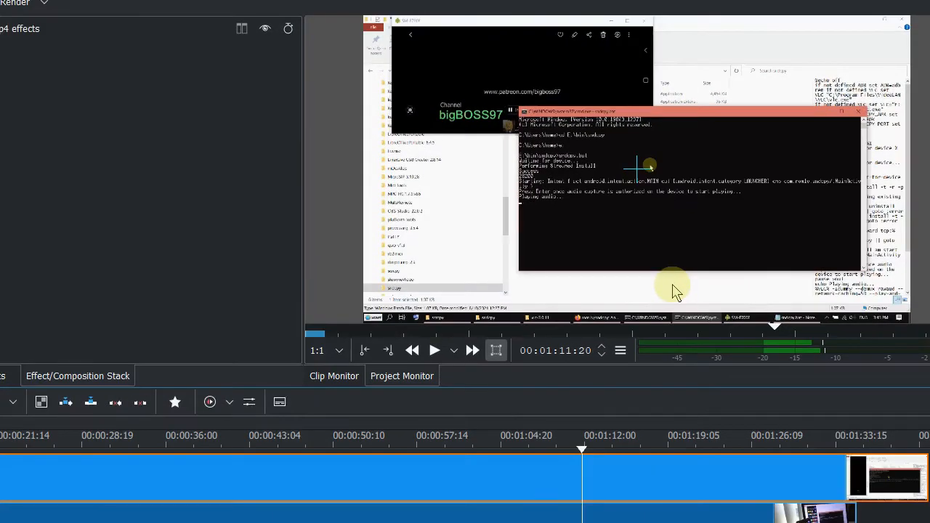
right_click(674, 287)
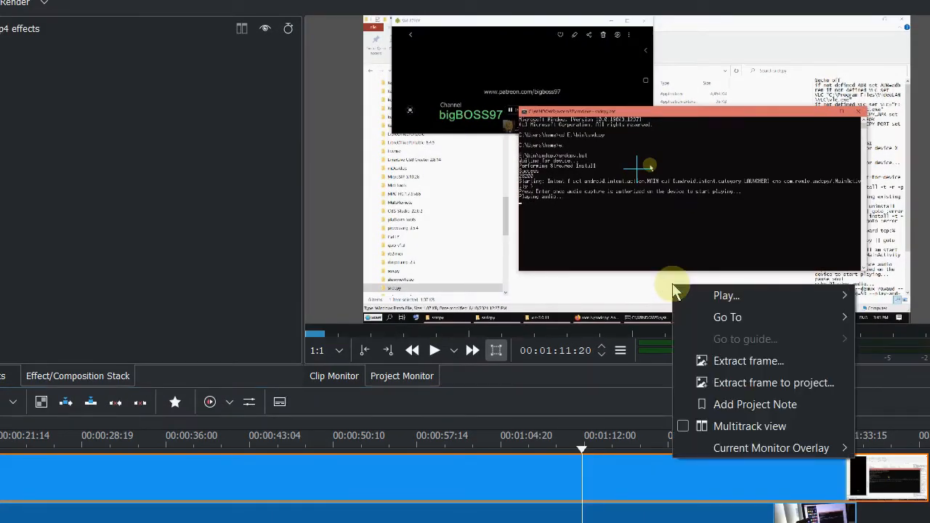
left_click(783, 431)
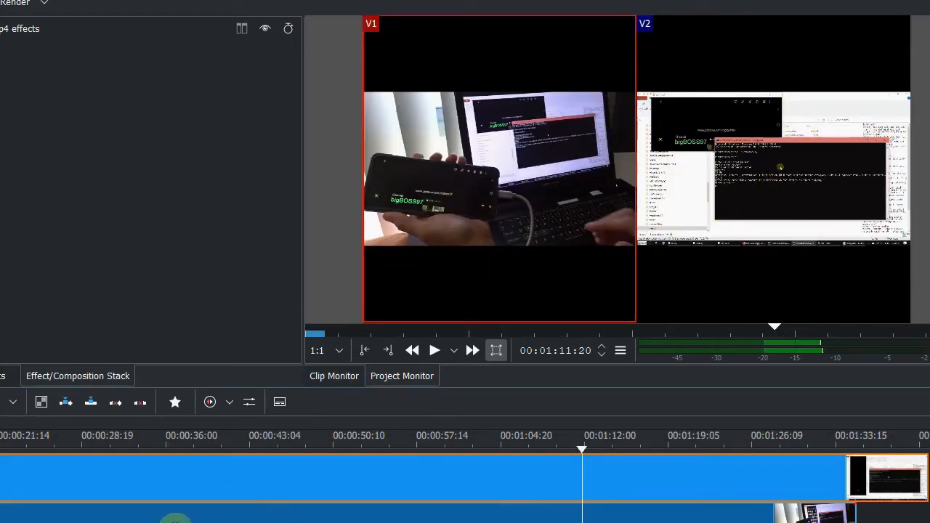
Step: Mute and collapse audio track A2, and move the playhead to 00:00:29:00
left_click_drag(155, 444, 98, 454)
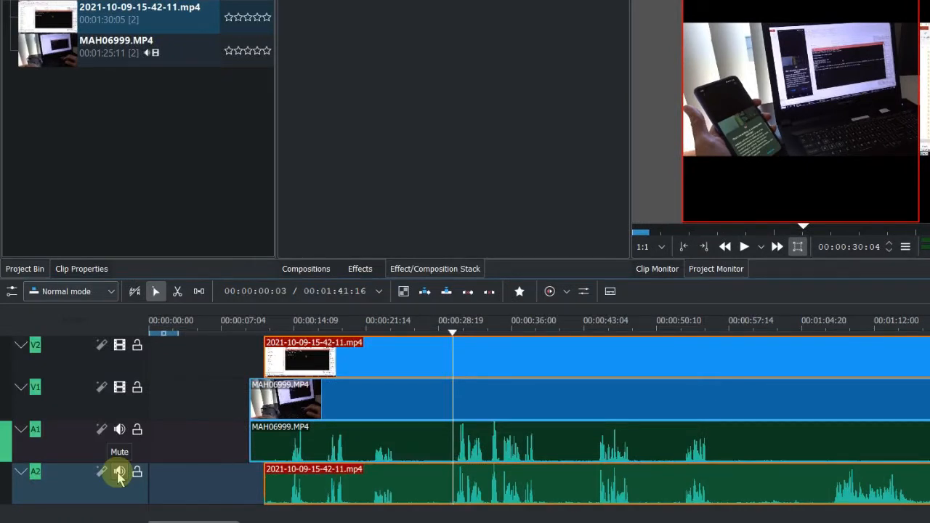
left_click(119, 474)
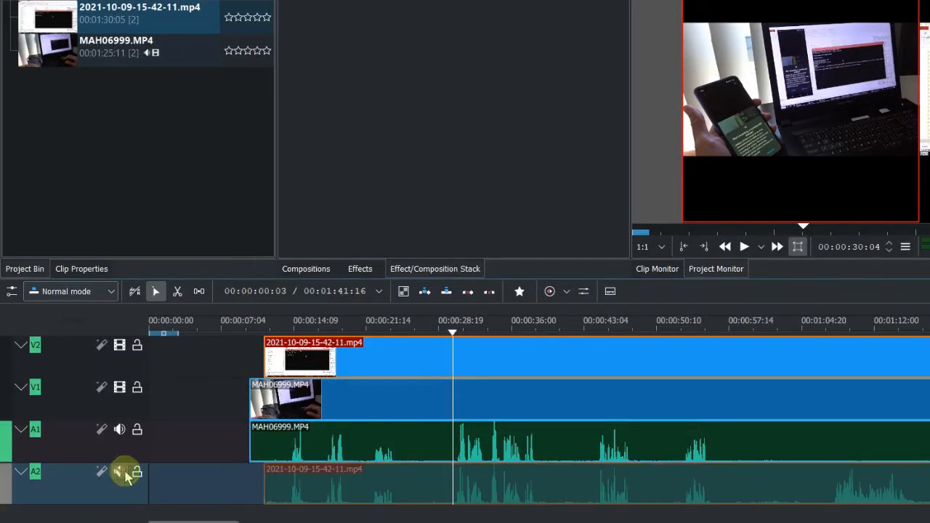
left_click(440, 335)
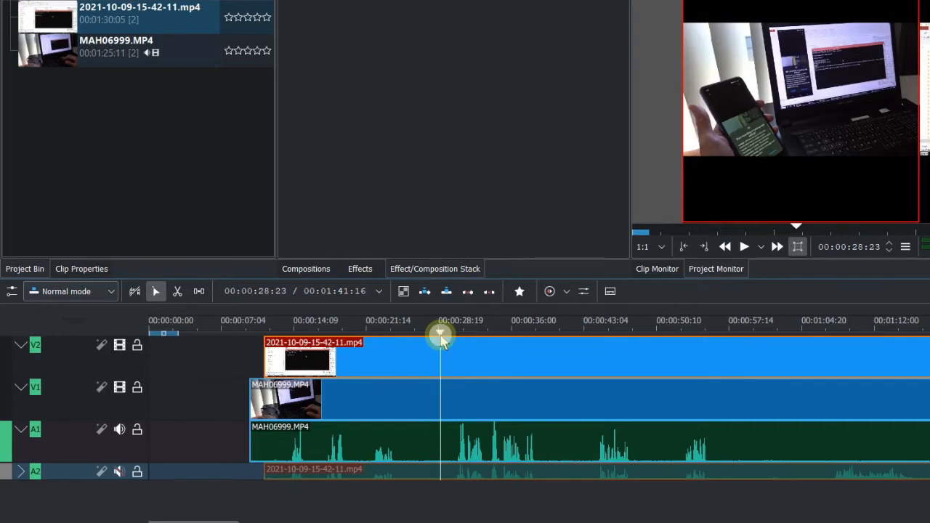
mouse_move(440, 335)
left_mouse_down()
mouse_move(424, 343)
mouse_move(430, 349)
left_mouse_up()
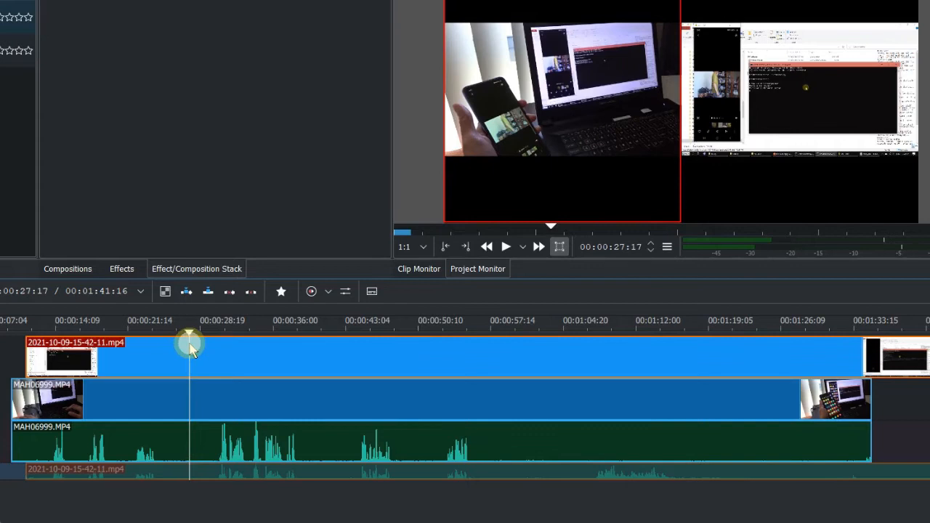
left_click_drag(189, 348, 202, 343)
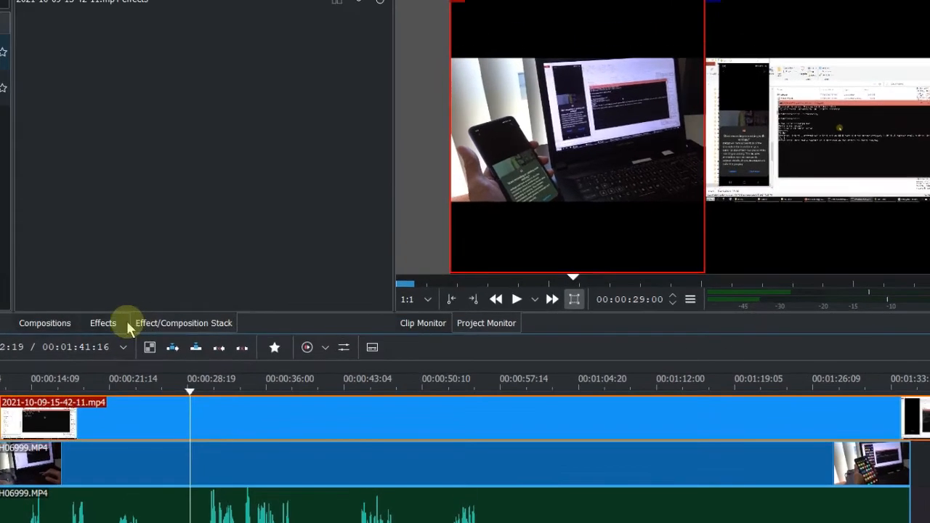
Step: Apply the Corners effect to the clip on V2 and add a keyframe at timeline position 00:00:29:00
left_click(116, 287)
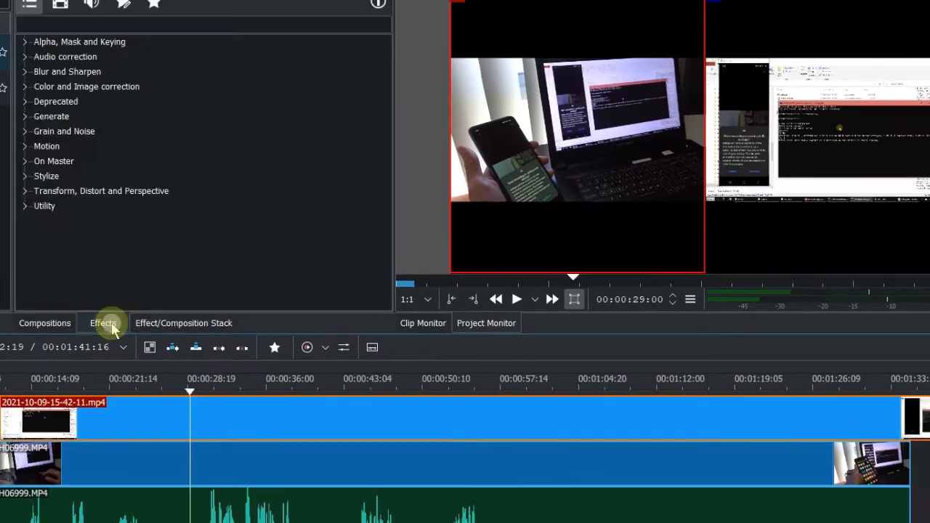
type("corners")
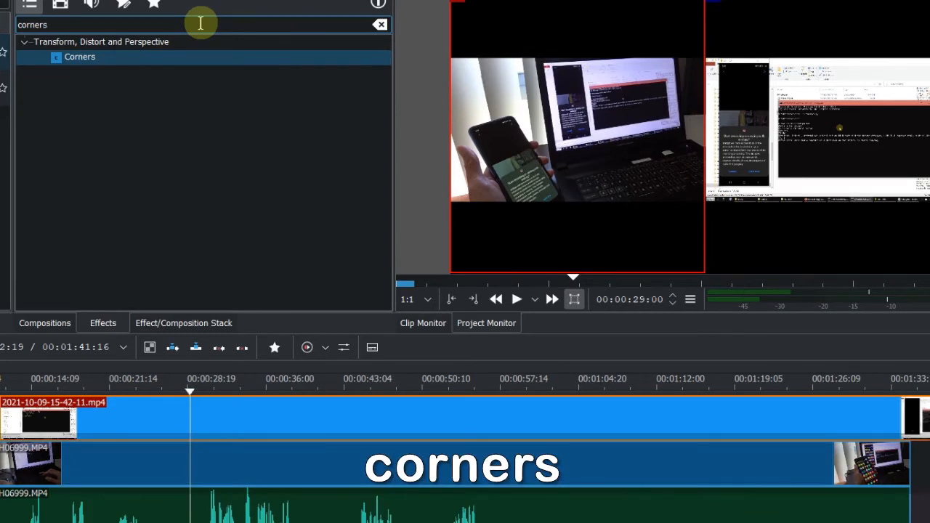
left_click_drag(187, 56, 242, 424)
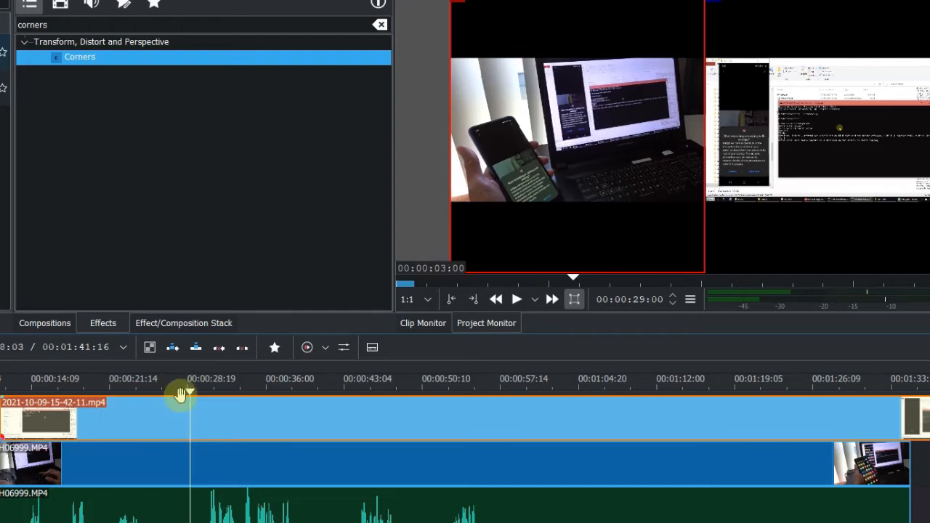
left_click(208, 412)
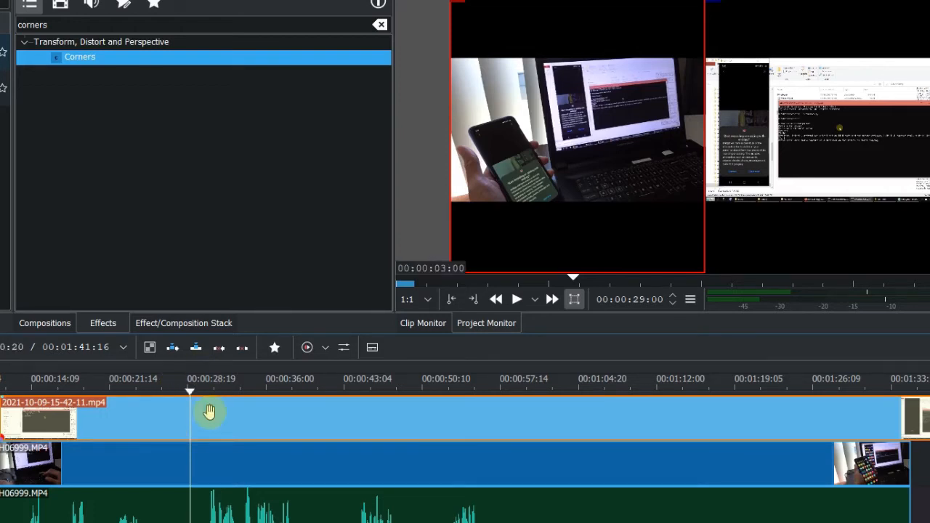
left_click(55, 77)
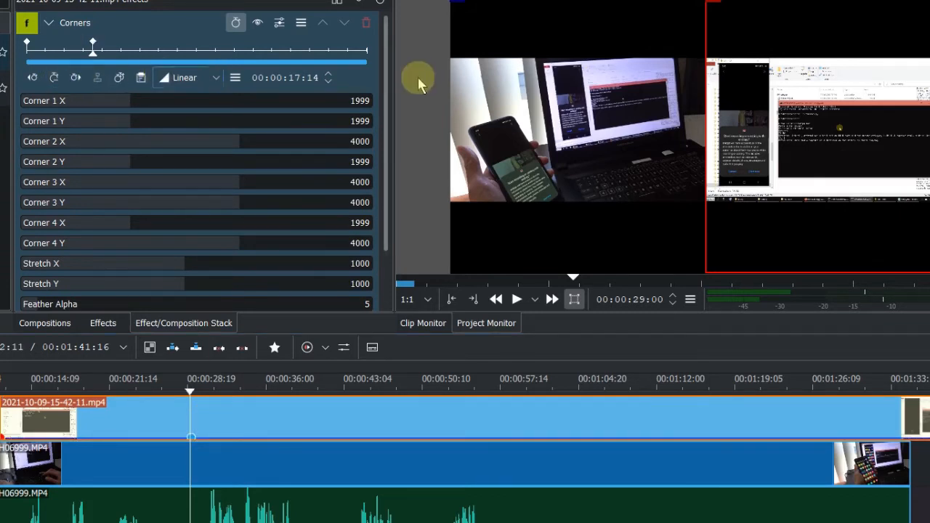
Step: Add a Corners keyframe at timeline position 00:00:51:20 and turn off the multitrack view
left_click_drag(231, 385, 436, 399)
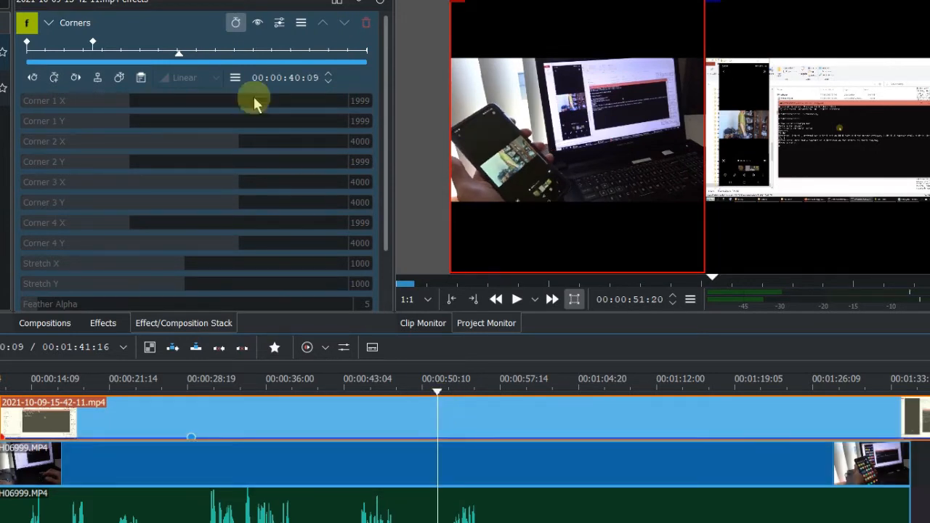
left_click(54, 78)
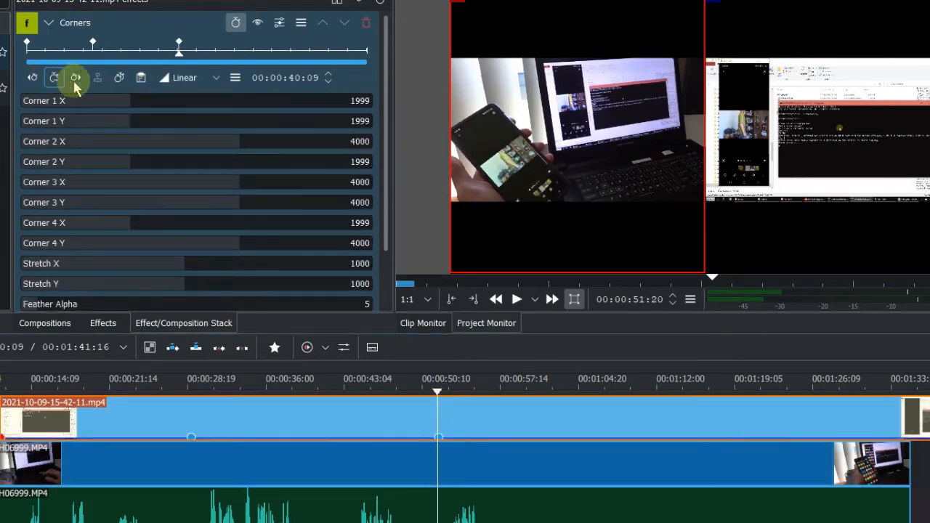
right_click(860, 240)
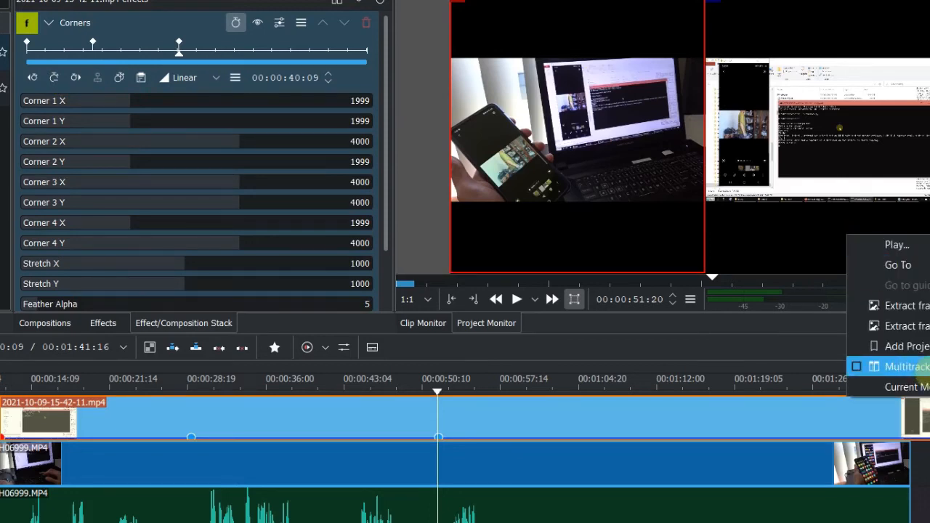
left_click(917, 367)
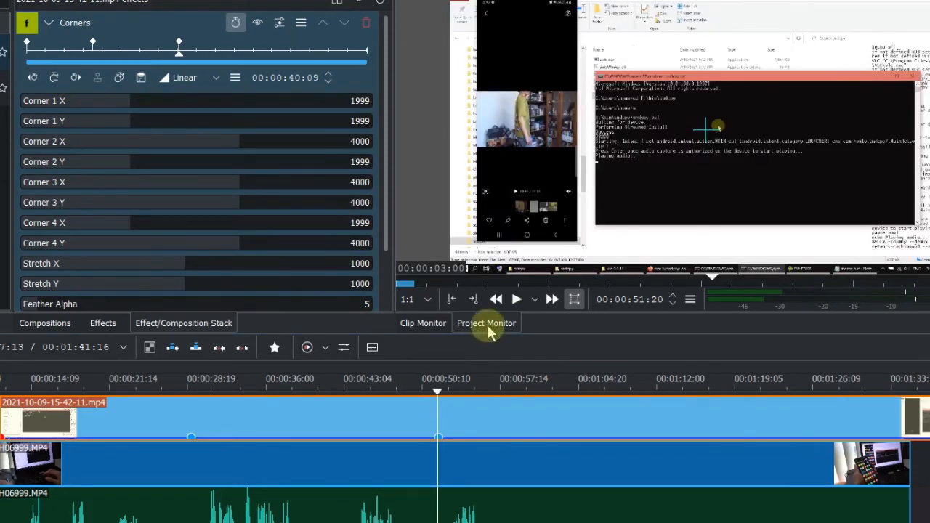
Step: Add Corners keyframes at timeline positions 00:00:52:15 and 00:00:28:10, next to the existing ones
left_click_drag(436, 391, 447, 393)
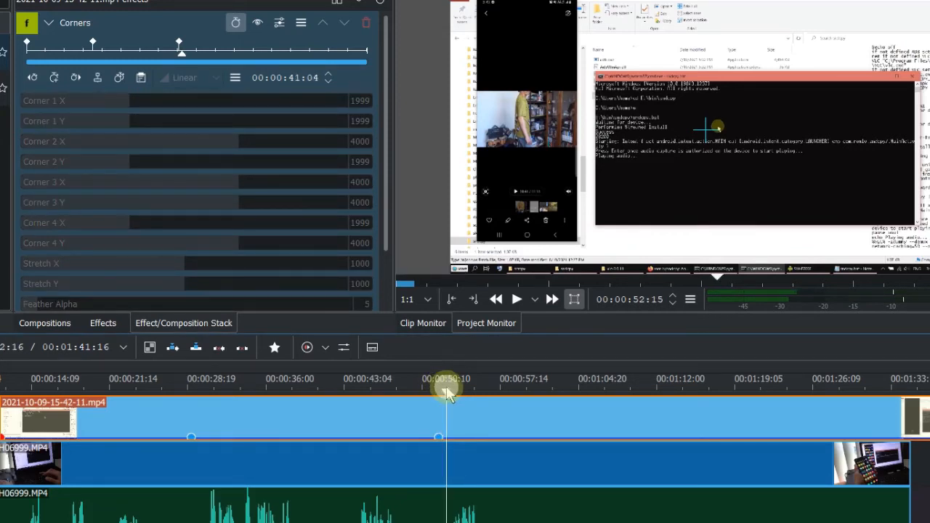
left_click_drag(447, 393, 445, 392)
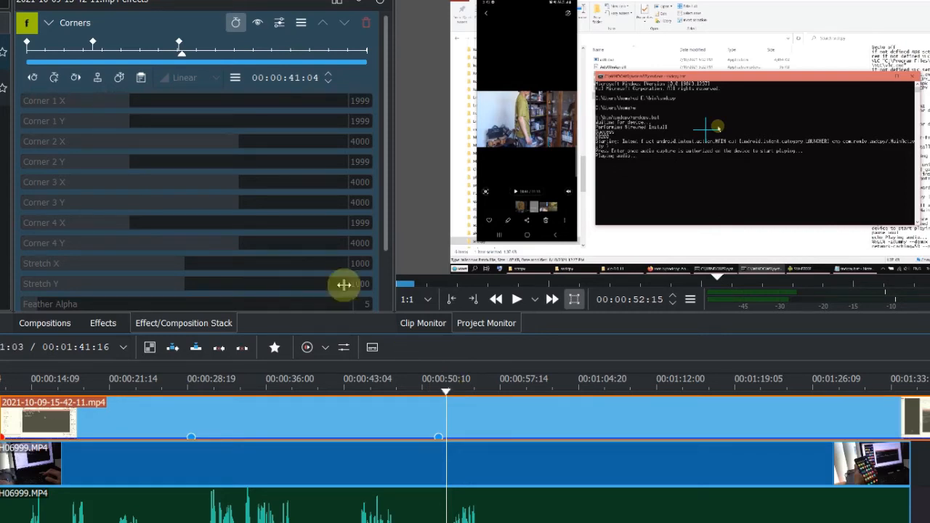
left_click(56, 77)
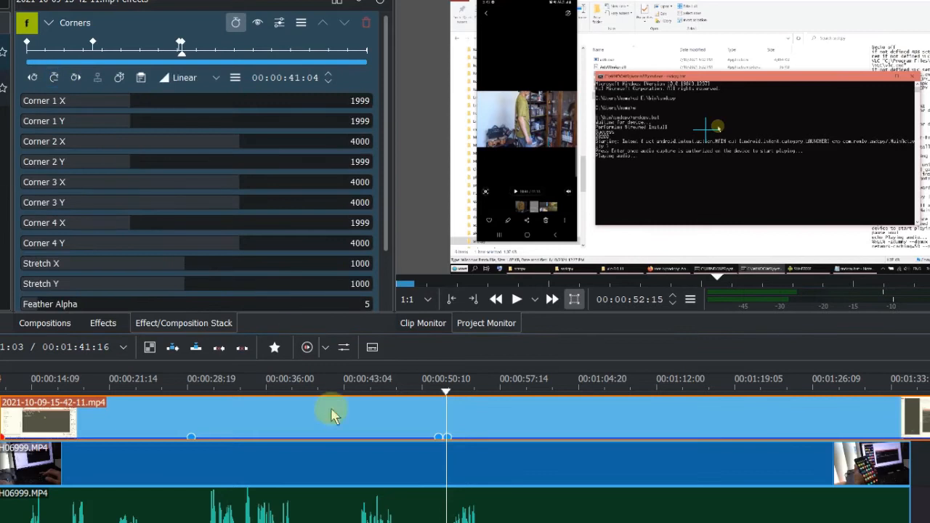
left_click(185, 391)
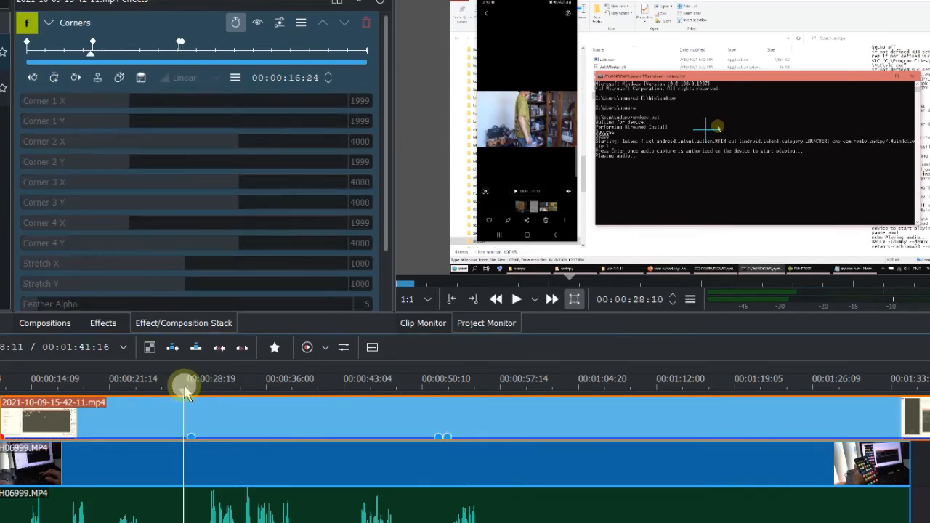
left_click(55, 78)
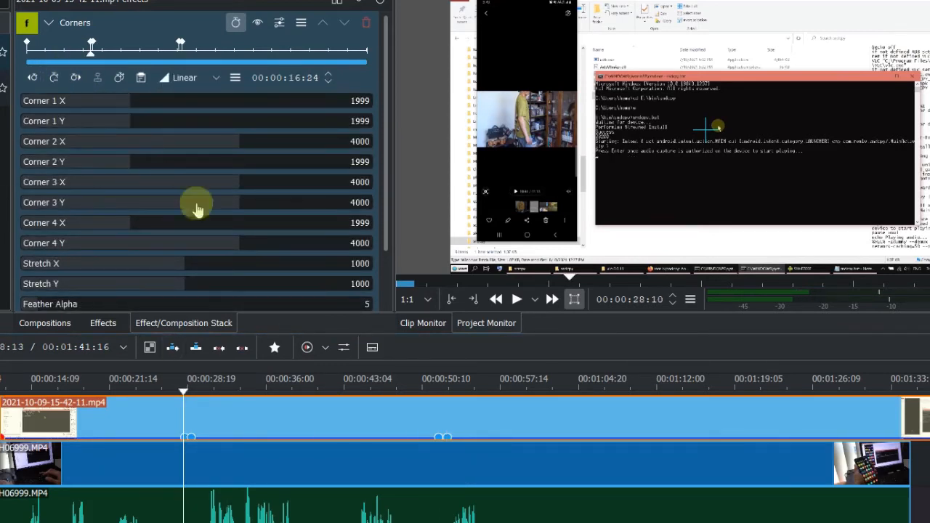
Step: Go to the first Corners keyframe and toggle the effect off and on to bring up its corner handles
left_click(33, 80)
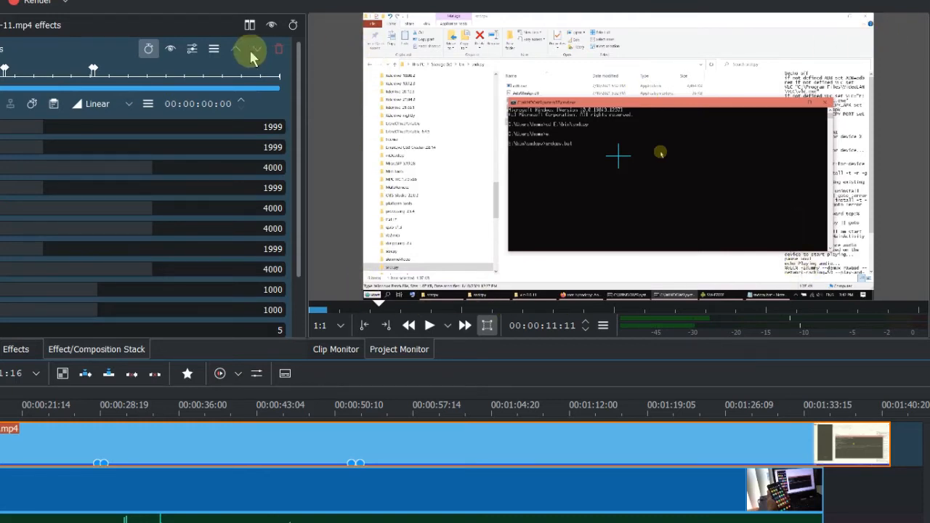
left_click(172, 50)
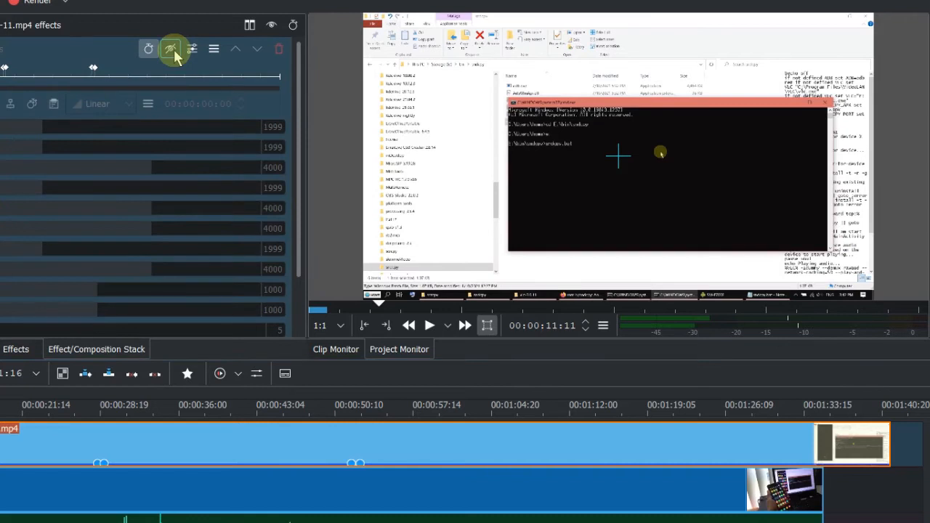
left_click(172, 50)
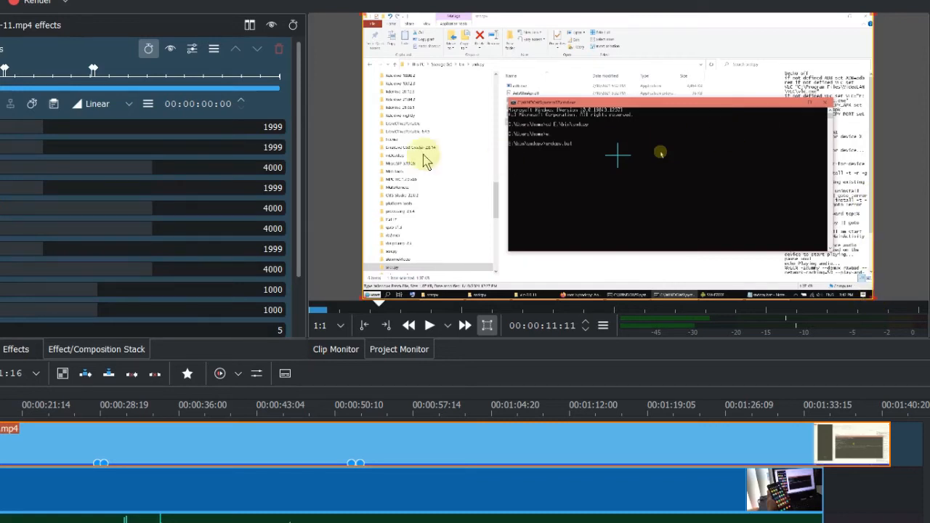
Step: Fit the overlay's corners 1 to 4 to the laptop screen, at about 2739/2075, 3733/1905, 3770/2933 and 2872/3367 (X/Y)
mouse_move(905, 191)
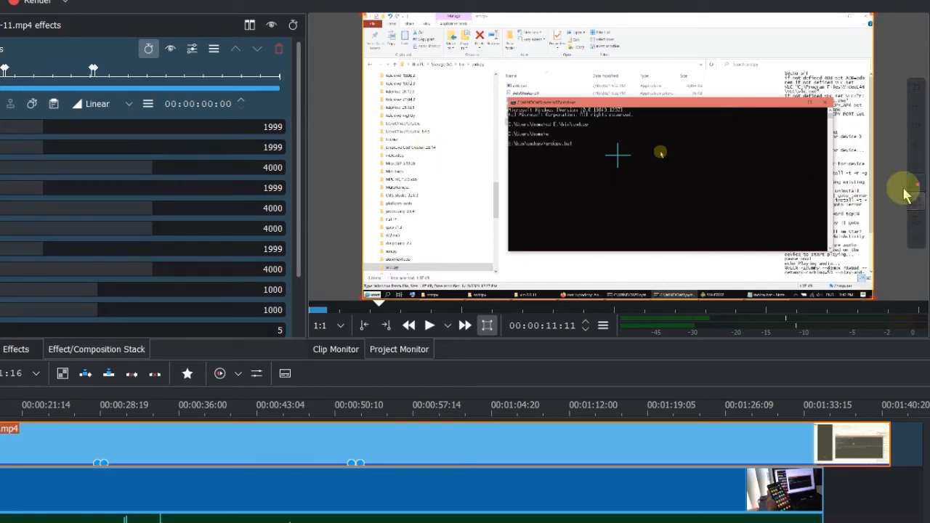
left_click(921, 222)
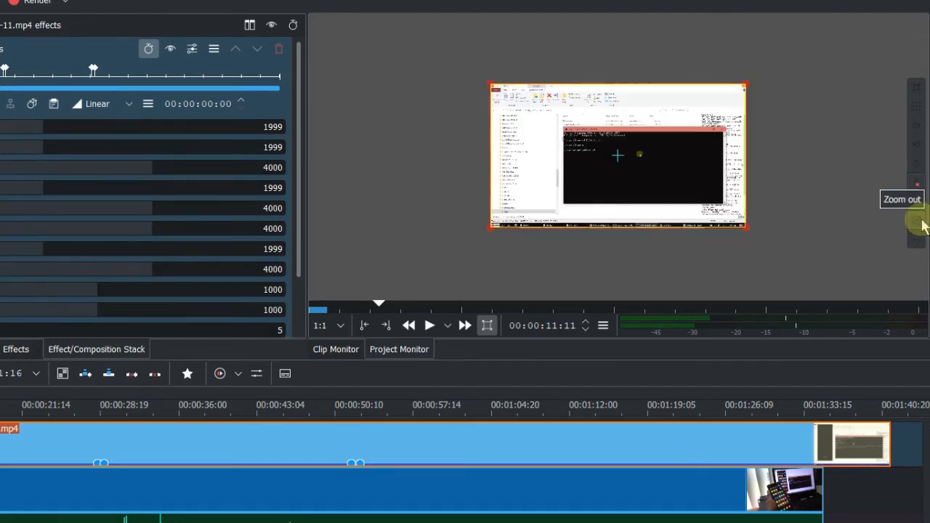
left_click_drag(749, 230, 725, 165)
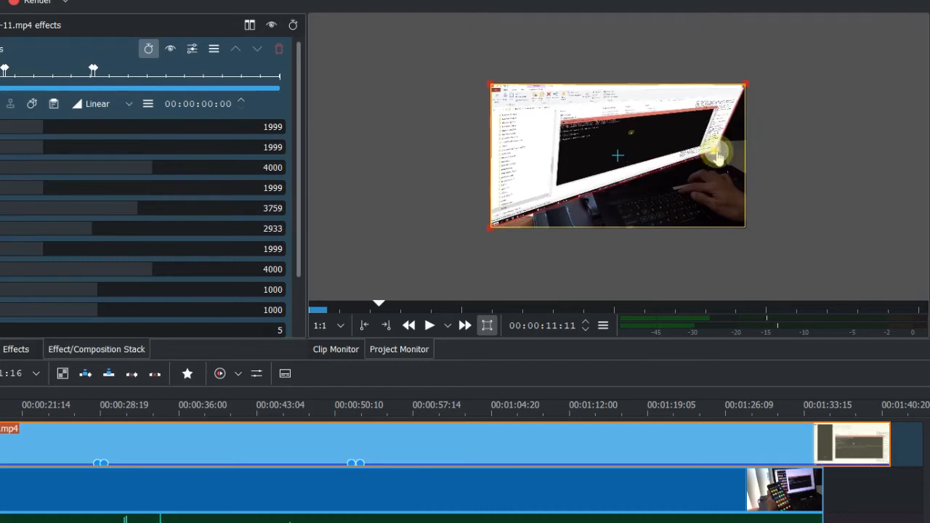
left_click_drag(488, 227, 604, 186)
left_click_drag(746, 86, 712, 80)
left_click_drag(492, 84, 584, 90)
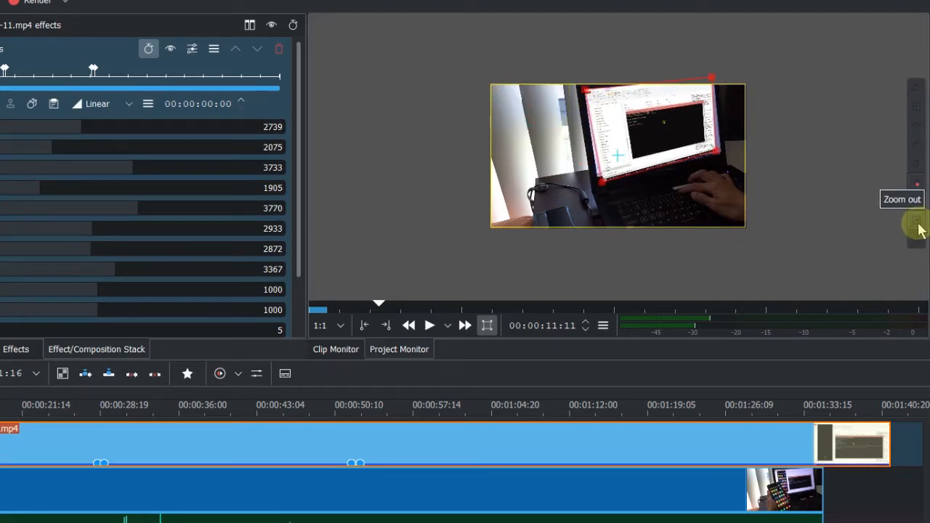
Step: Refine the overlay's lower corners against the laptop screen: corner 3 at about 3810/2929 and corner 4 at about 2827/3311 (X/Y)
left_click(918, 204)
left_click_drag(585, 209, 574, 200)
left_click_drag(814, 153, 825, 147)
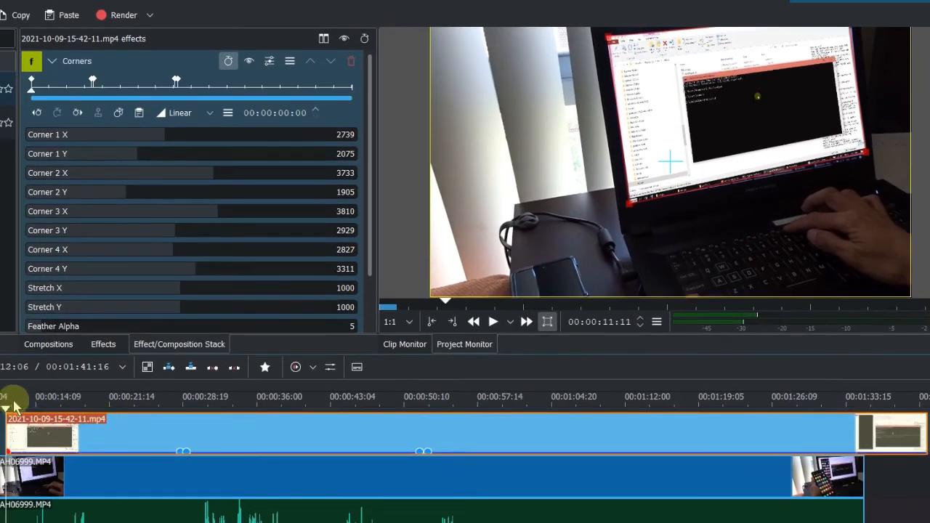
Step: Scrub through the start of the overlay and set the timeline zone to about 00:00:27 to 00:00:53, enclosing both keyframe pairs
left_click_drag(9, 407, 148, 417)
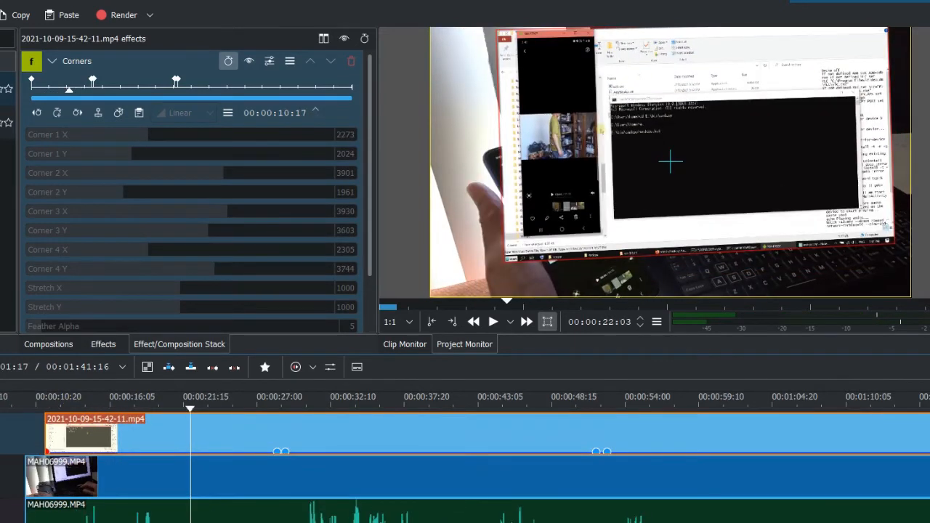
left_click_drag(24, 415, 276, 418)
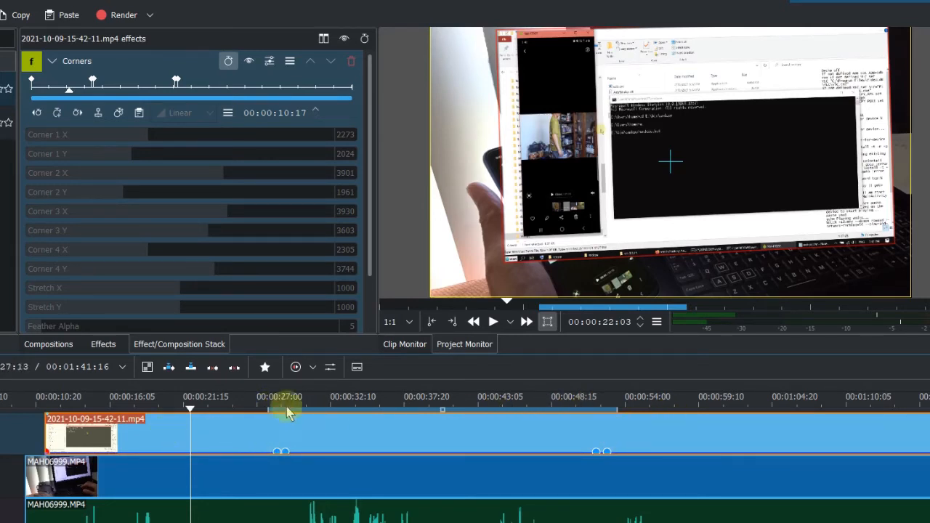
Step: Select the outer Corners keyframes at timeline positions 00:00:28:10 and 00:00:52:15 together
left_click(98, 115)
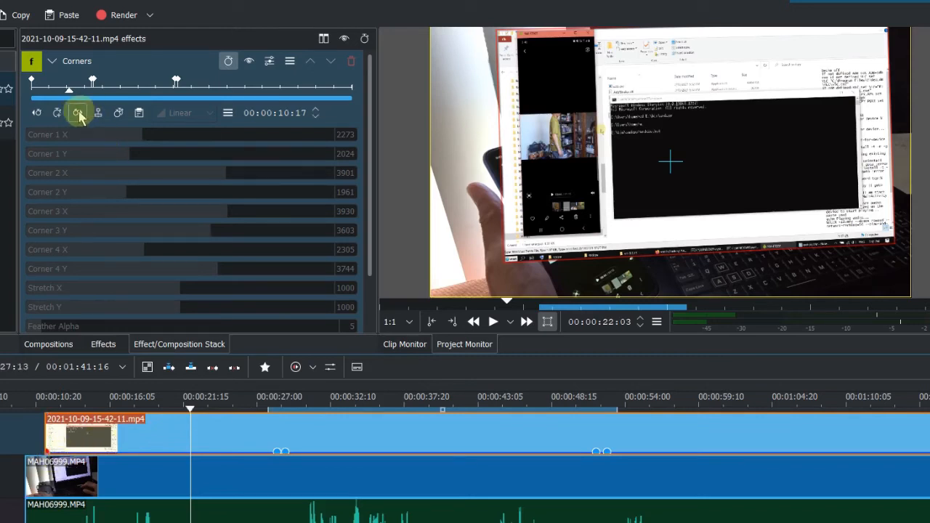
left_click(93, 80)
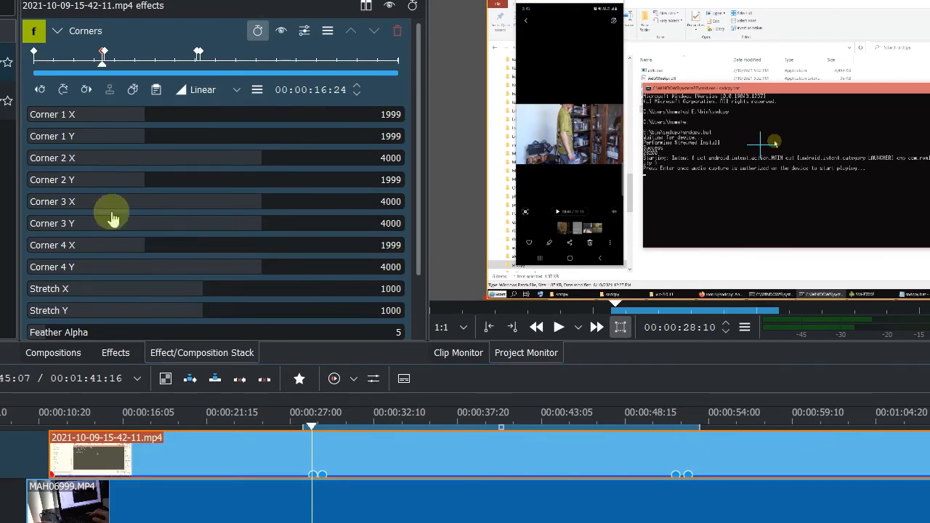
left_click(87, 91)
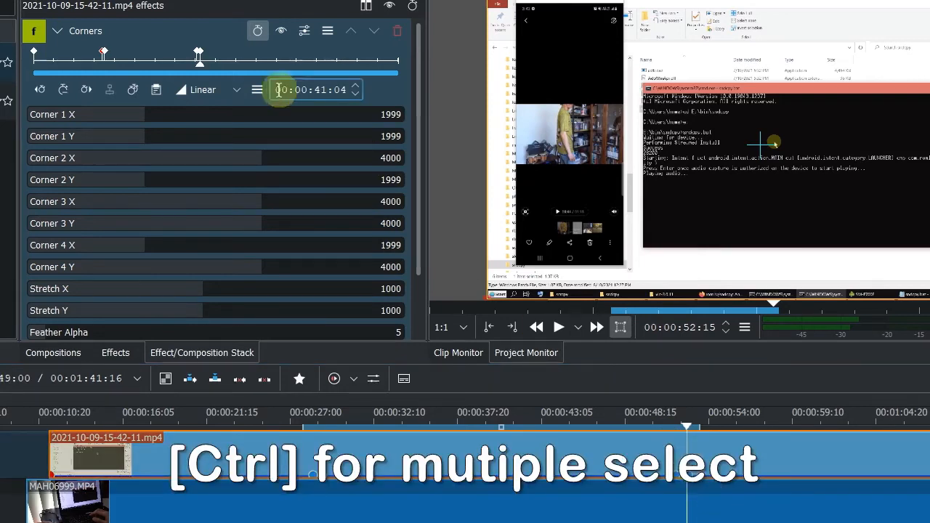
left_click(200, 55, "ctrl")
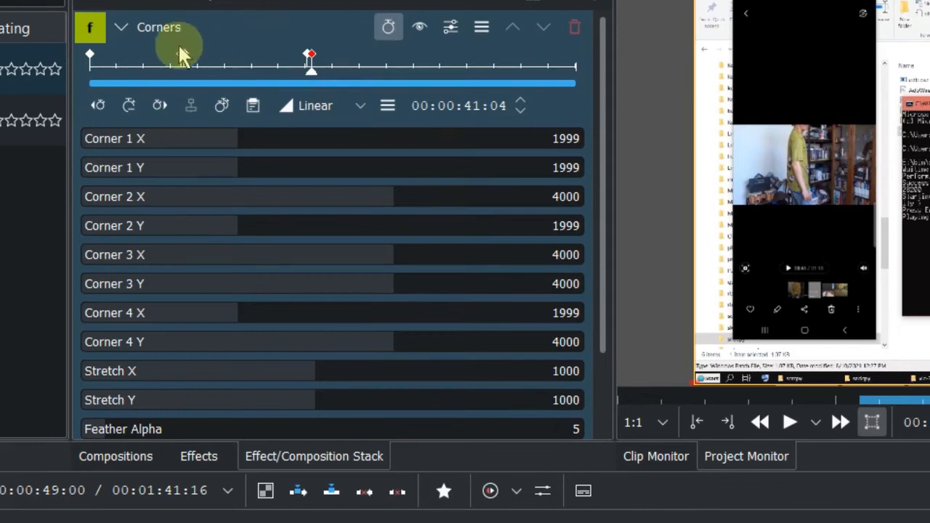
left_click(182, 56, "ctrl")
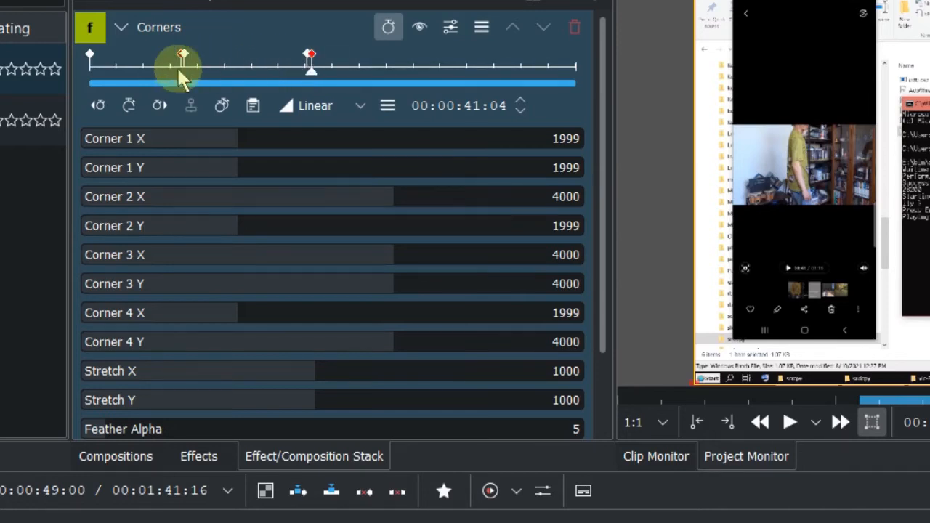
Step: Return to the first Corners keyframe and open the dialog for copying its values to the selected keyframes
left_click(98, 108)
left_click(98, 108)
left_click(98, 108)
left_click(98, 108)
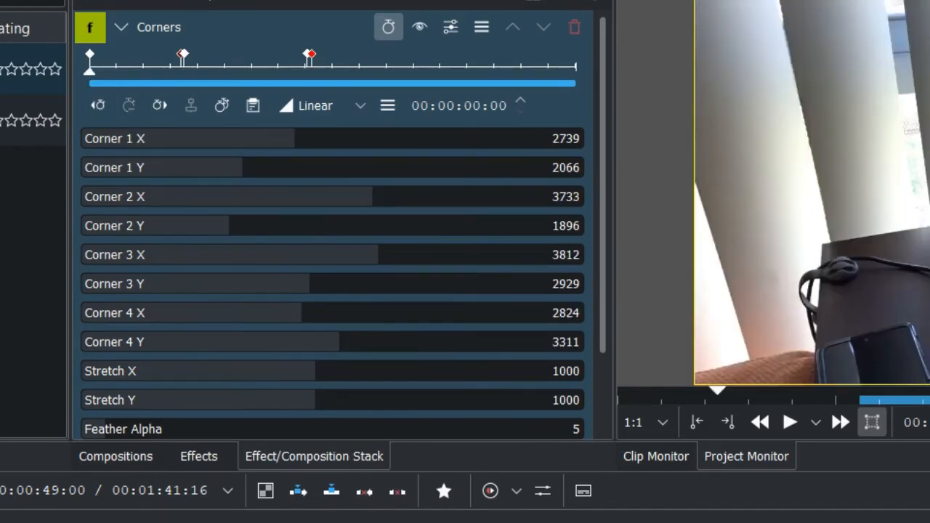
left_click(252, 107)
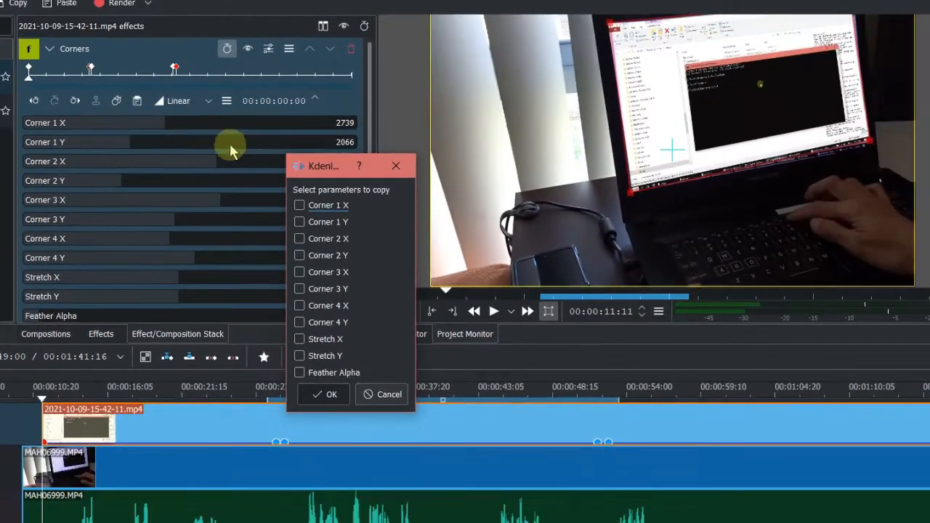
Step: Copy all parameters, from Corner 1 X through Feather Alpha, from the first keyframe to the selected keyframes
left_click(300, 206)
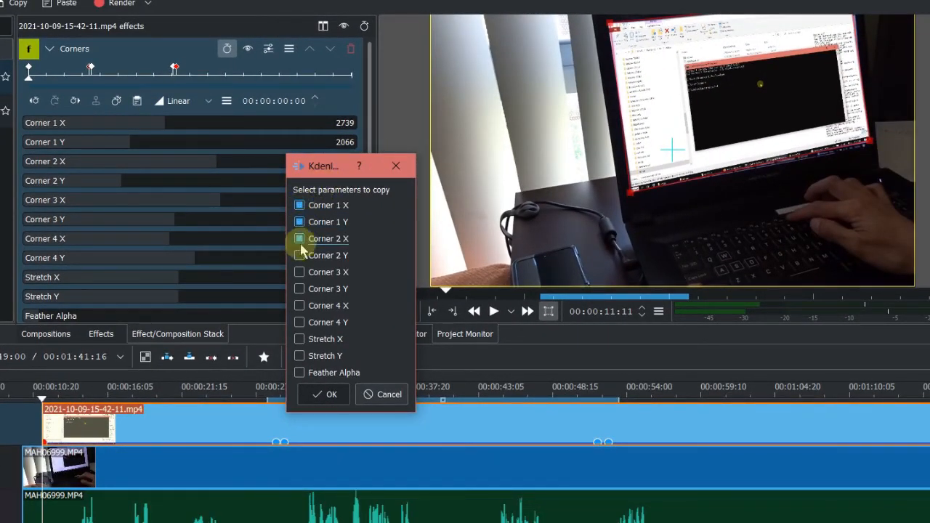
left_click(300, 256)
left_click(299, 290)
left_click(299, 306)
left_click(299, 323)
left_click(299, 339)
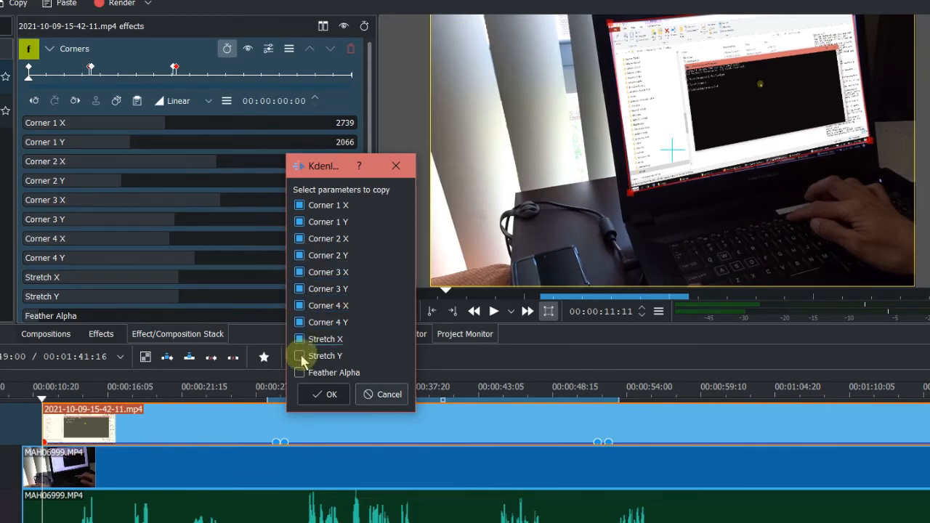
left_click(300, 356)
left_click(299, 373)
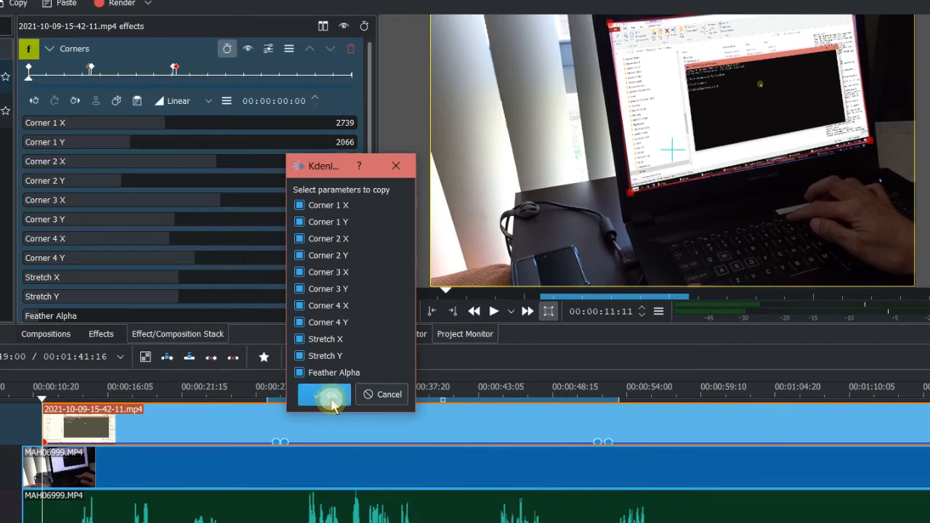
left_click(327, 395)
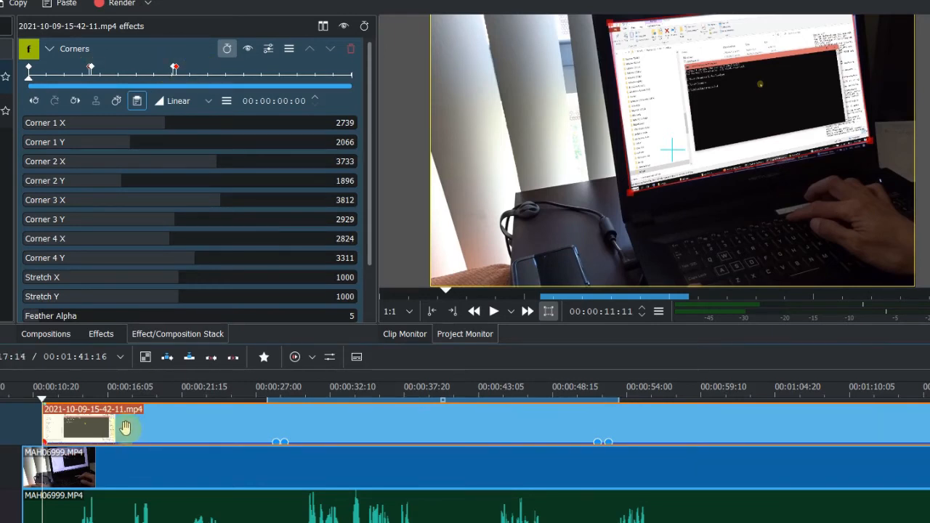
Step: Preview the corner animation and trim the start of the screen recording clip to the beginning of the timeline zone
left_click_drag(43, 400, 624, 409)
left_click(242, 393)
left_click_drag(244, 393, 263, 392)
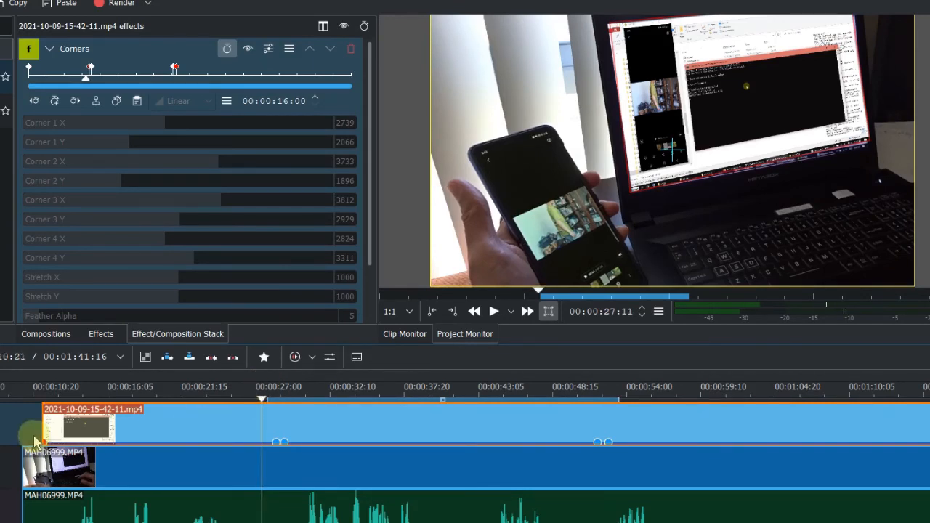
left_click_drag(44, 427, 267, 423)
left_click_drag(243, 392, 320, 400)
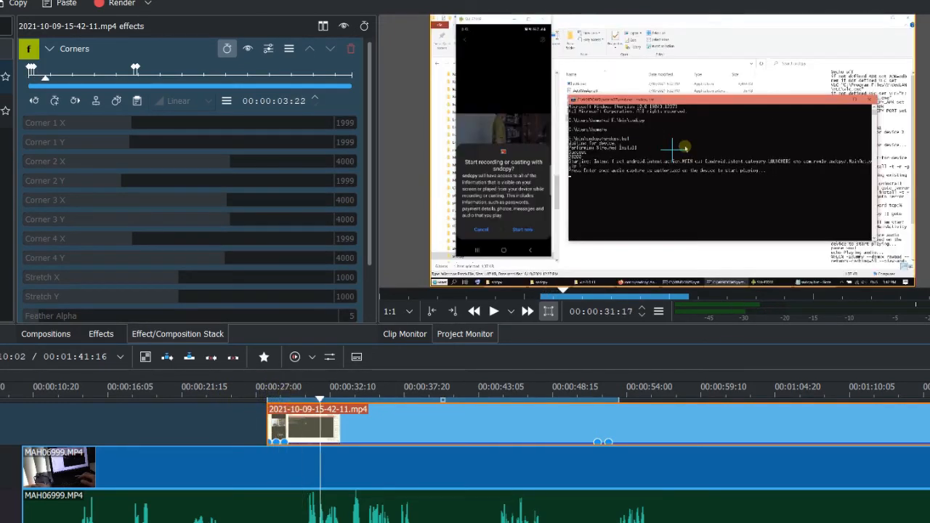
Step: Cut the screen recording clip shortly after the timeline zone ends, at about 00:00:56, and delete the remainder
scroll(465, 458, "down", 2)
scroll(836, 495, "down", 2)
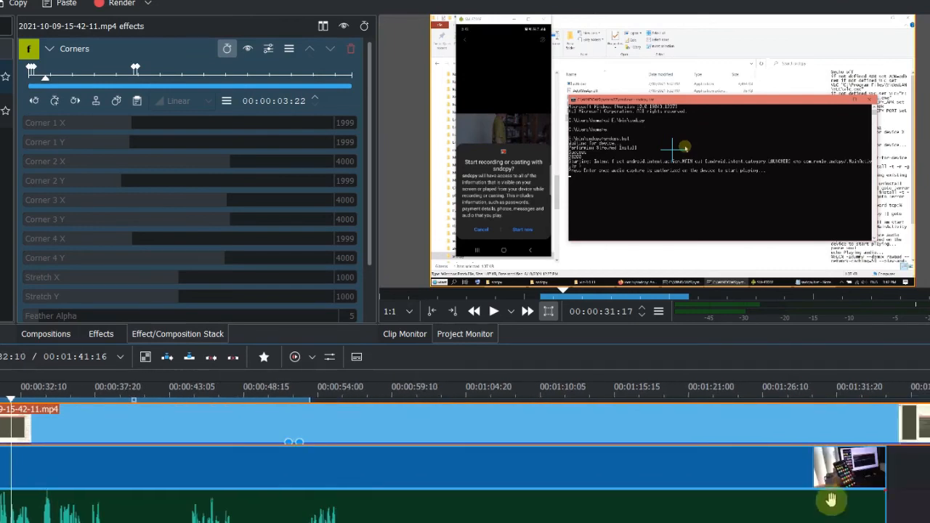
key("x")
left_click(348, 413)
key("s")
left_click(389, 411)
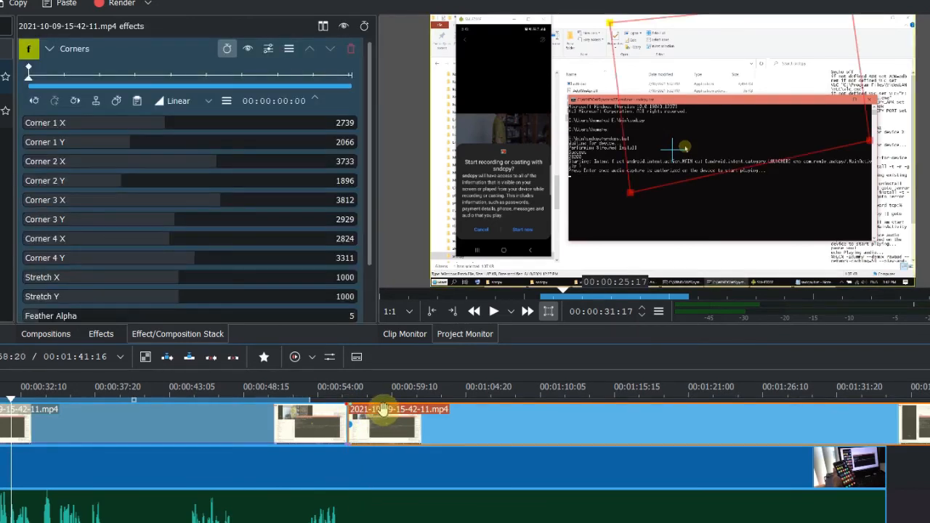
key("Delete")
Step: Trim the end of the screen recording clip to the end of the timeline zone and scrub over the second transition
left_click(340, 423)
left_click_drag(346, 420, 311, 432)
left_click_drag(270, 385, 329, 390)
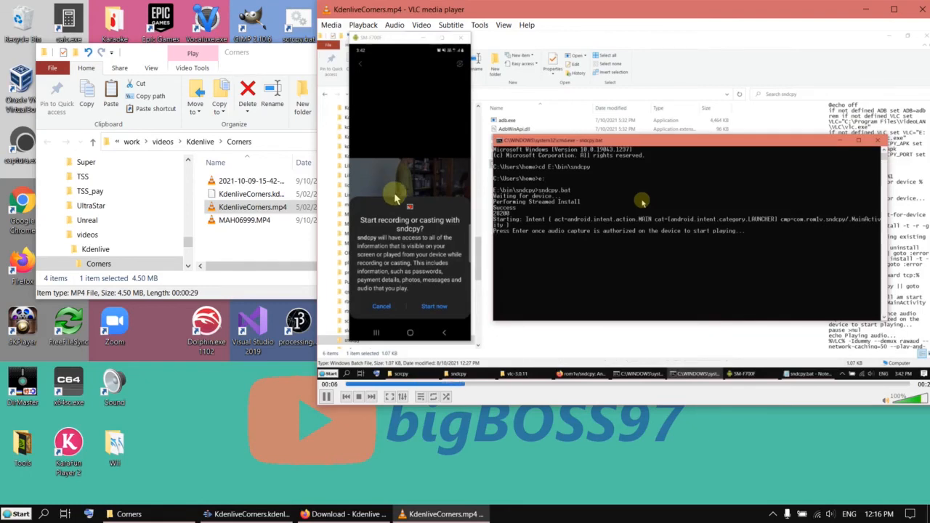
Step: Skip ahead in the rendered KdenliveCorners.mp4 in VLC, watch it to the end and minimize the player
left_click(756, 386)
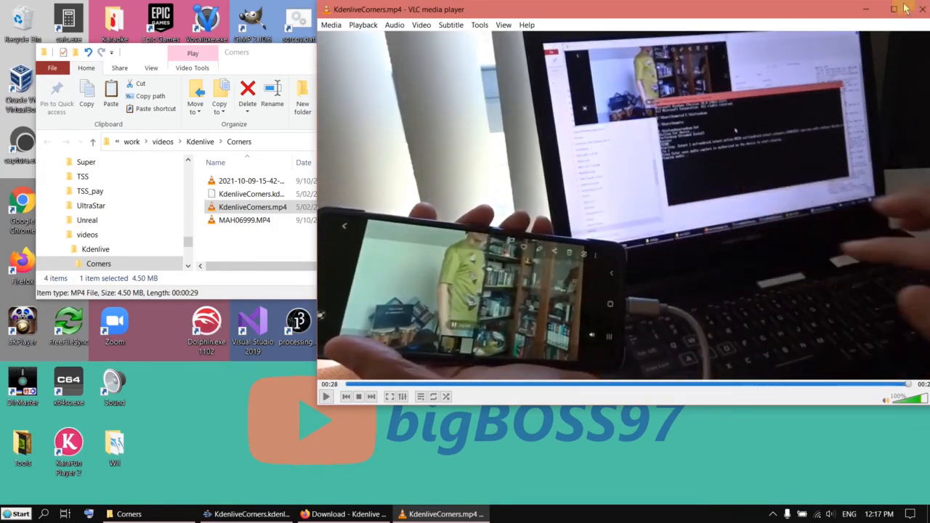
left_click(867, 10)
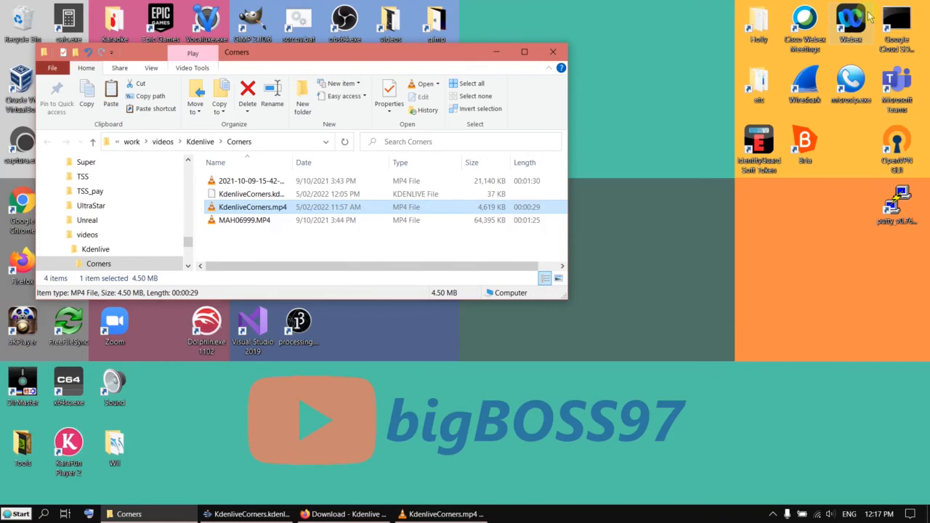